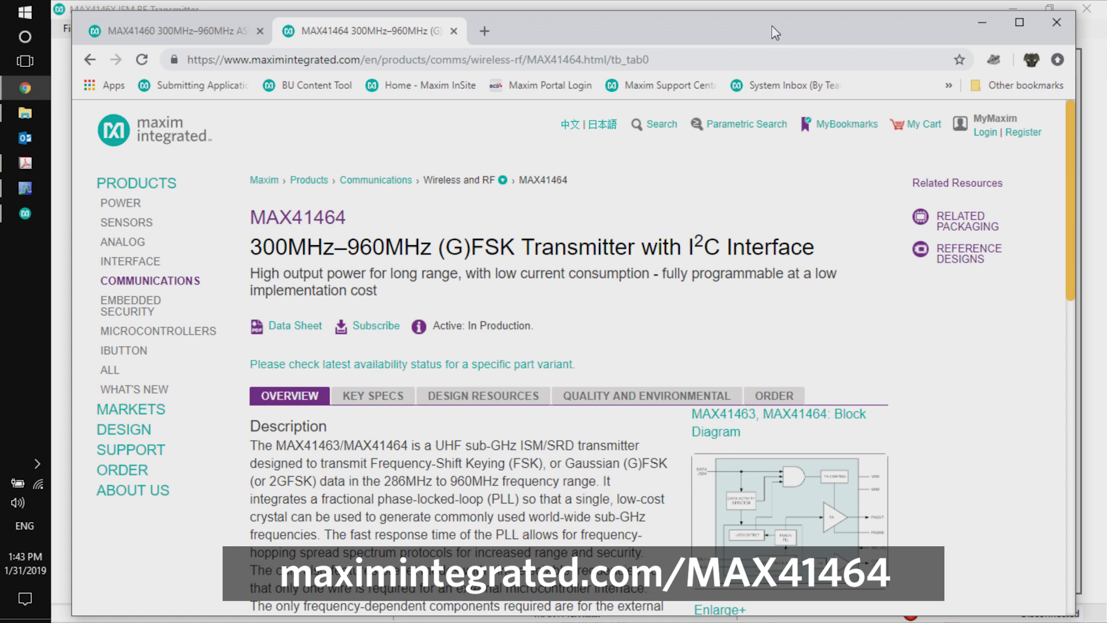
Show the MAX41464 design resources, then minimize Chrome to reveal the EV Kit Software
{"action": "left_click", "coordinate": [474, 396]}
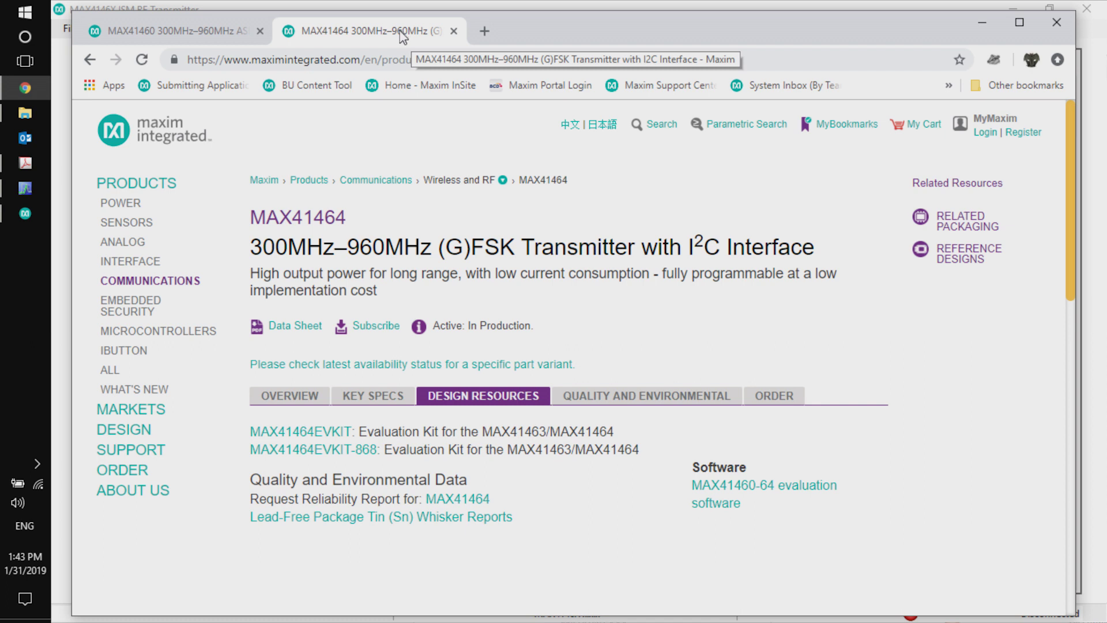
{"action": "left_click", "coordinate": [981, 27]}
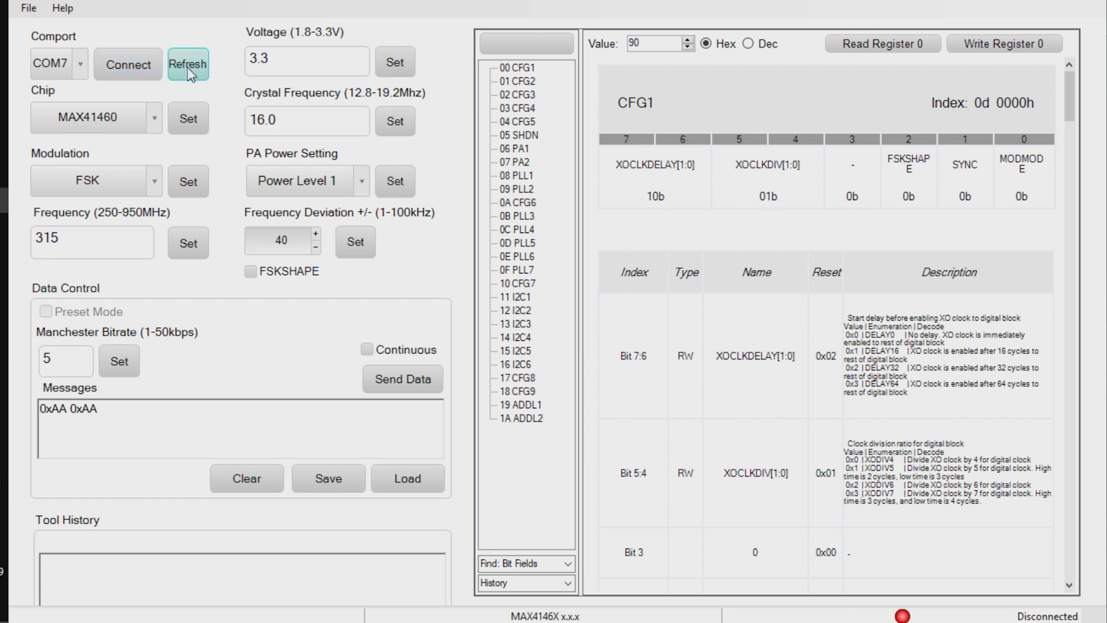
Connect to the board on COM7 and apply a 3.0 V supply voltage
{"action": "left_click", "coordinate": [136, 67]}
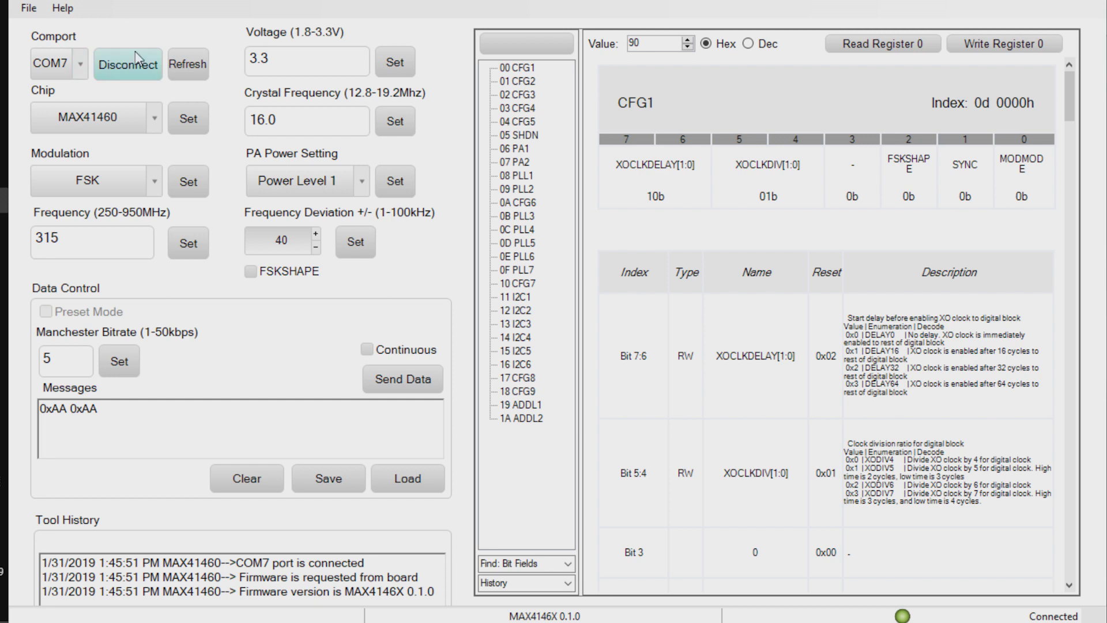
{"action": "left_click", "coordinate": [305, 57]}
{"action": "type", "text": "0"}
{"action": "left_click", "coordinate": [396, 65]}
{"action": "left_click", "coordinate": [155, 120]}
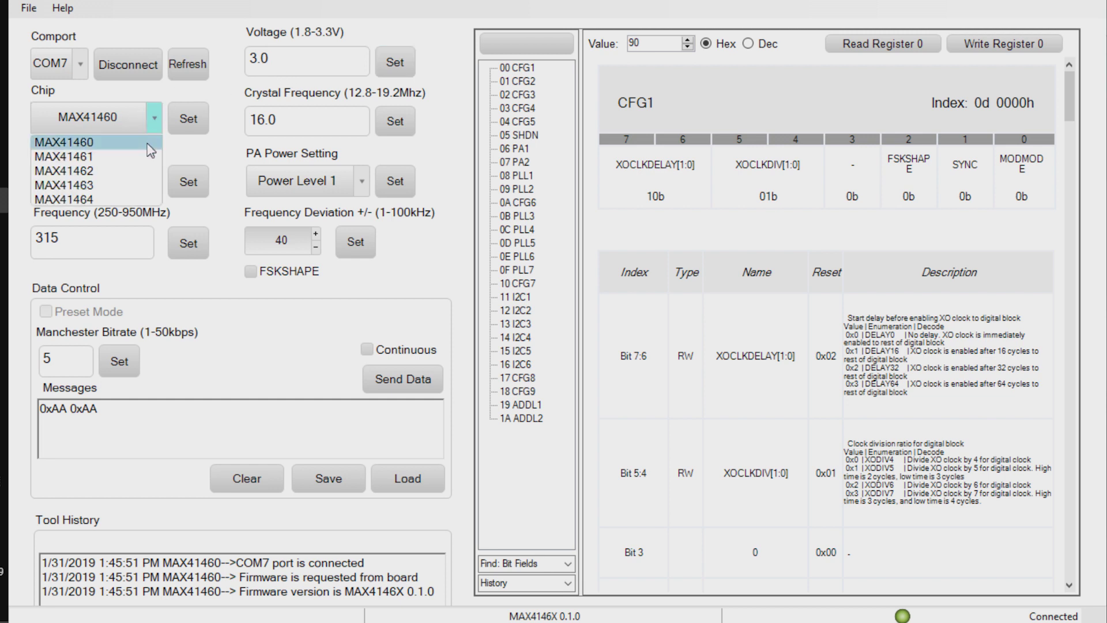
Apply MAX41464 as the chip, plus 16 MHz crystal, FSK modulation and PA Power Level 1
{"action": "left_click", "coordinate": [127, 202]}
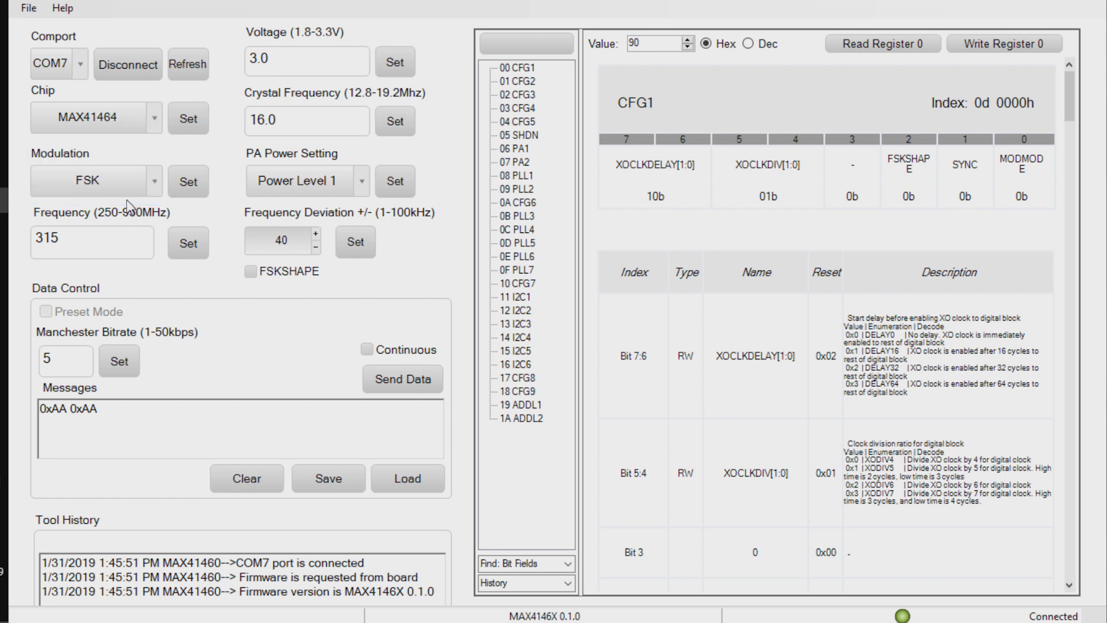
{"action": "left_click", "coordinate": [191, 120]}
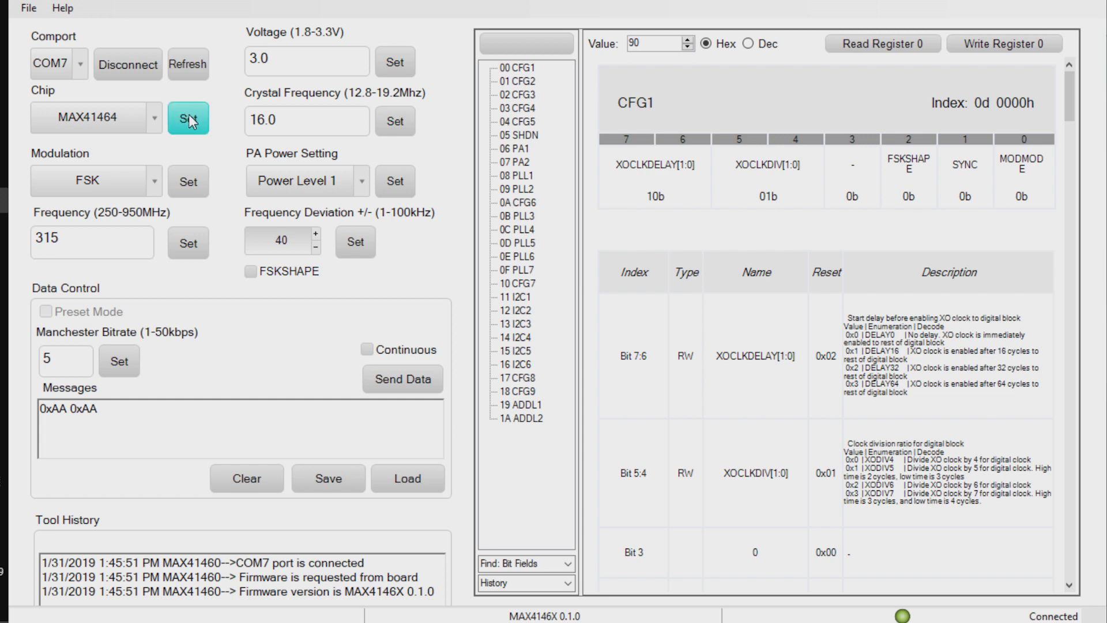
{"action": "left_click", "coordinate": [396, 126]}
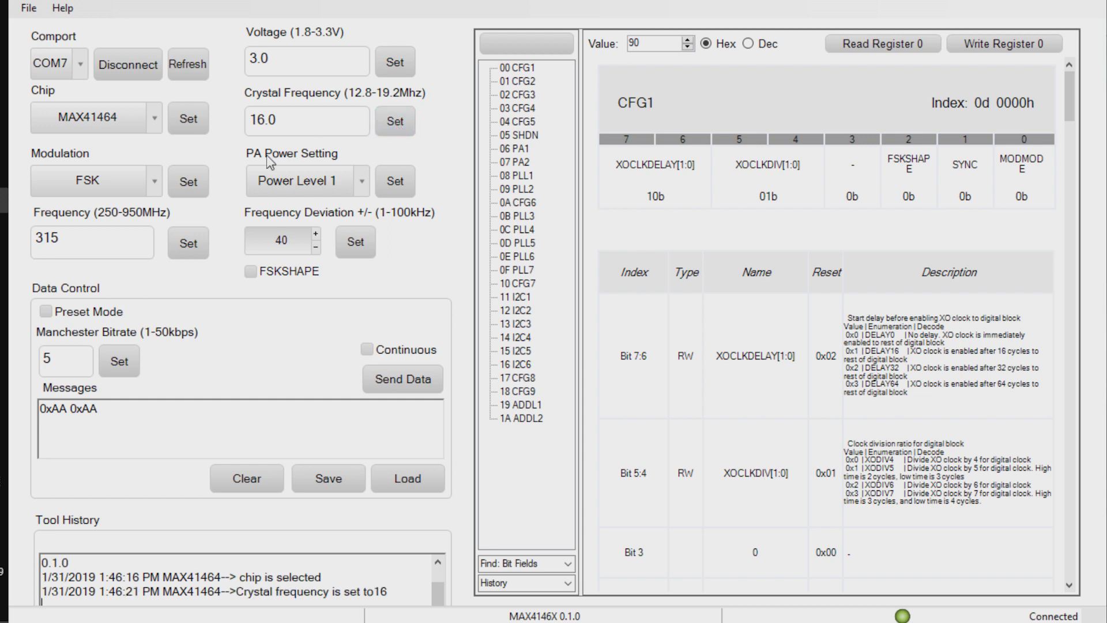
{"action": "left_click", "coordinate": [186, 191]}
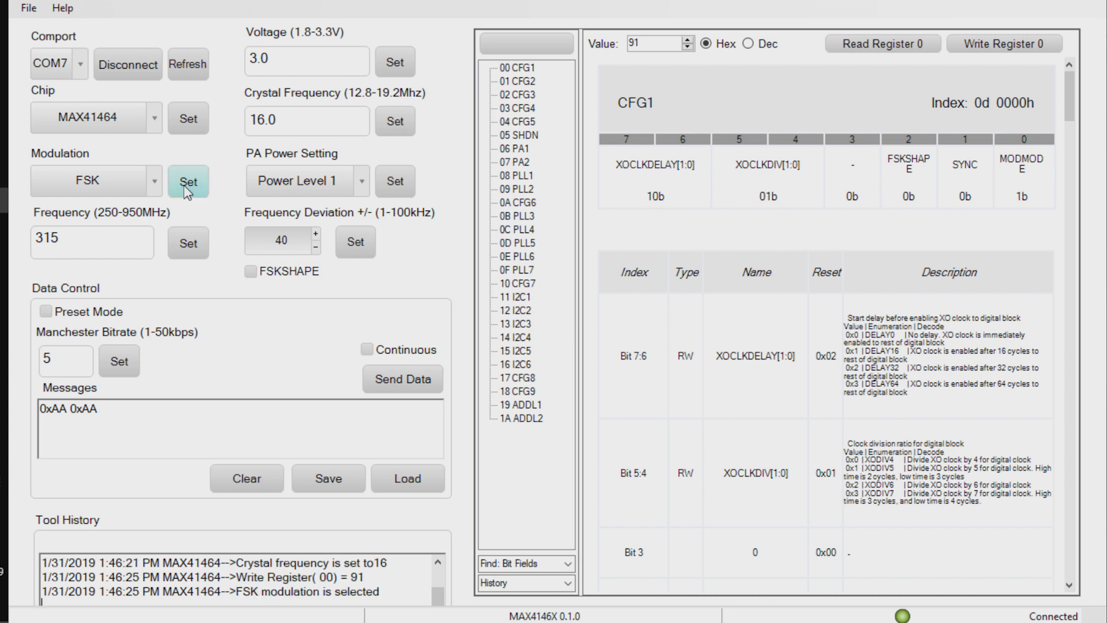
{"action": "left_click", "coordinate": [383, 175]}
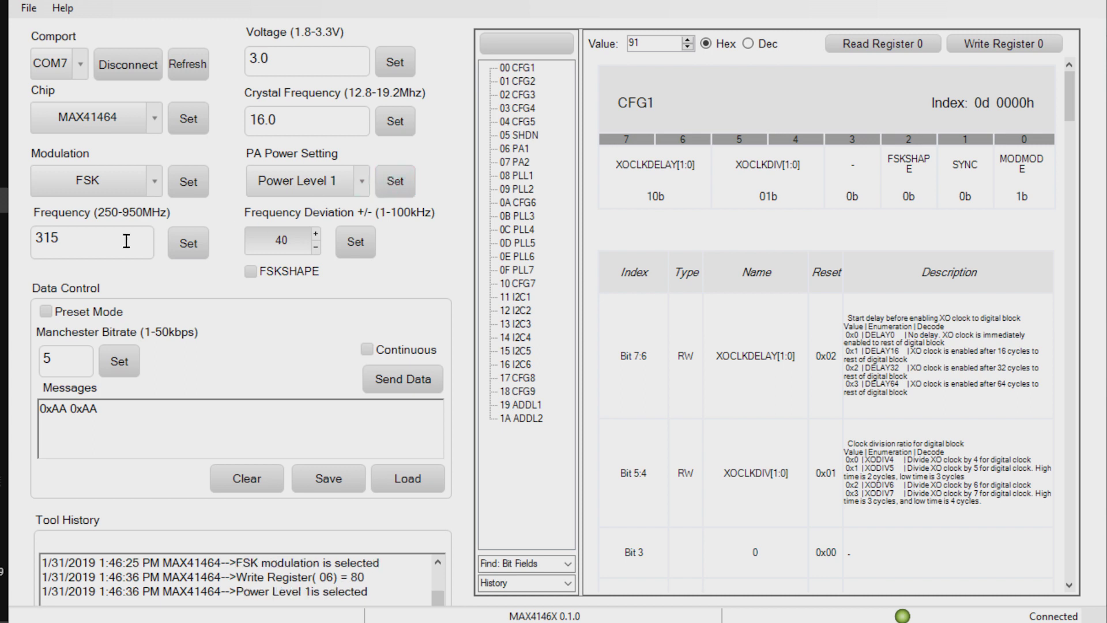
Apply 868.3 MHz frequency, enable FSKSHAPE, and apply 40 kHz deviation and 5 kbps Manchester bitrate
{"action": "left_click", "coordinate": [92, 248]}
{"action": "key", "text": "BackSpace"}
{"action": "key", "text": "BackSpace"}
{"action": "key", "text": "BackSpace"}
{"action": "type", "text": "868.3"}
{"action": "left_click", "coordinate": [200, 237]}
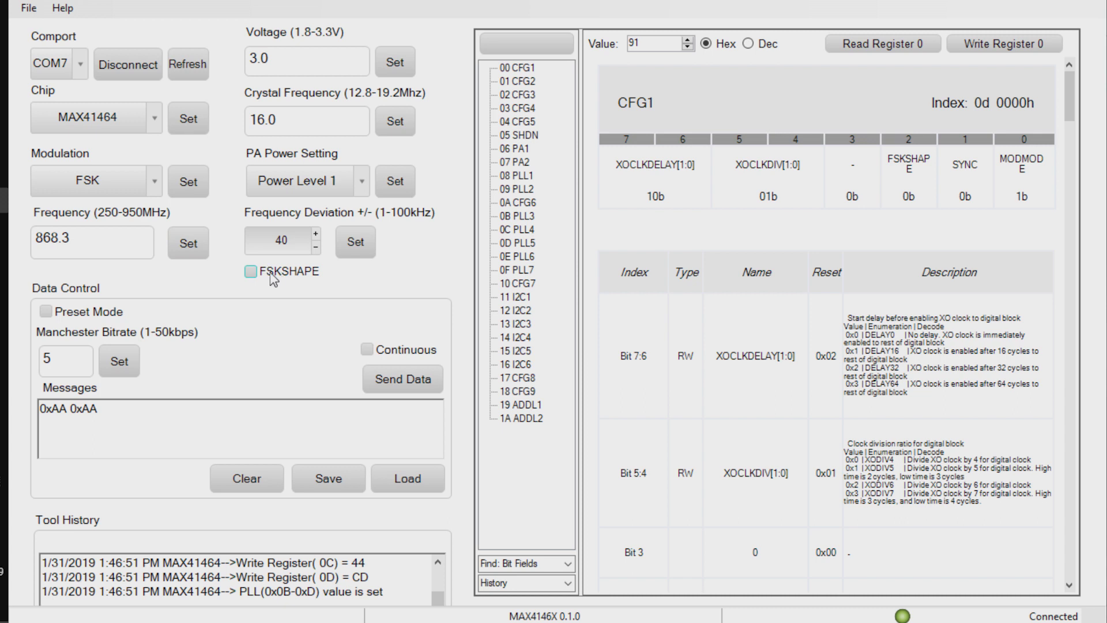
{"action": "left_click", "coordinate": [249, 271]}
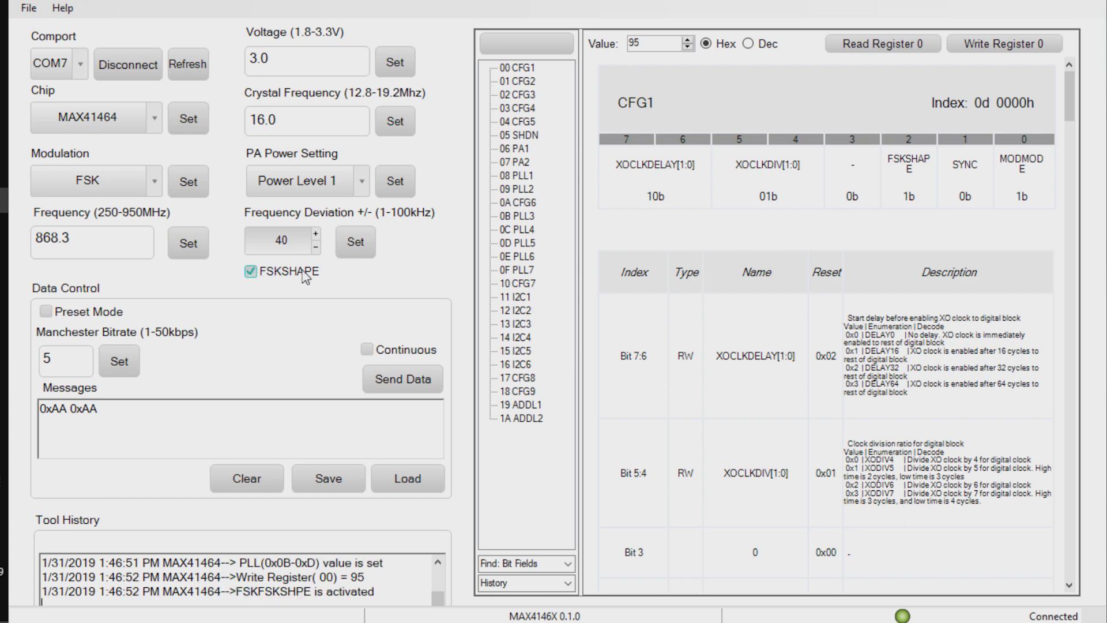
{"action": "left_click", "coordinate": [355, 243]}
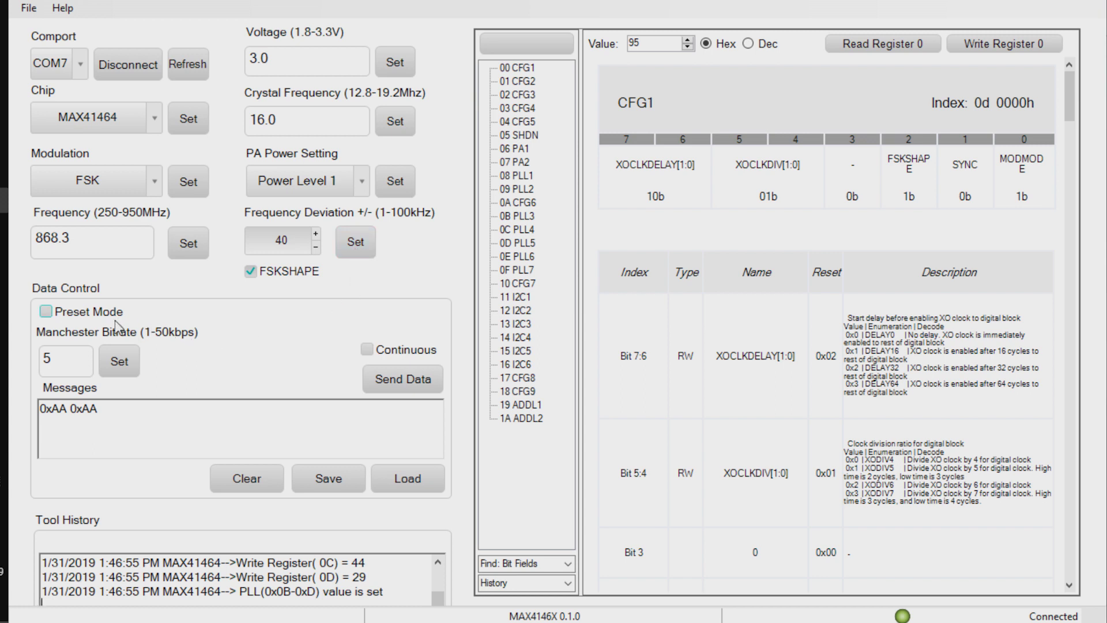
{"action": "left_click", "coordinate": [118, 364]}
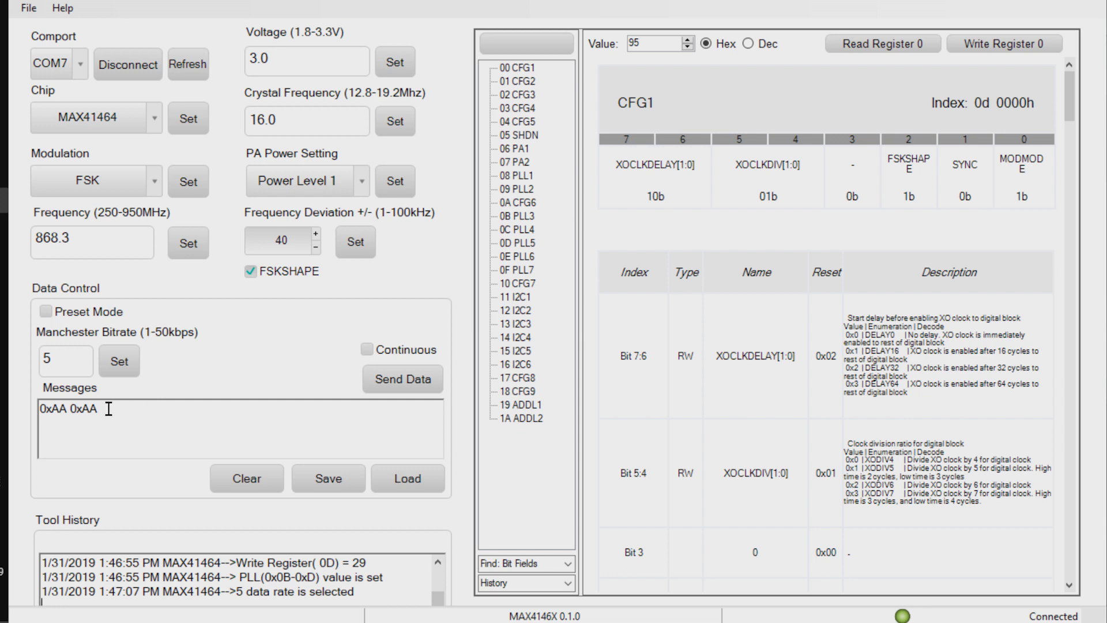
Enable Continuous mode and send the 0xAA 0xAA message, bringing the spectrum analyser into view
{"action": "left_click", "coordinate": [367, 350]}
{"action": "left_click", "coordinate": [389, 381]}
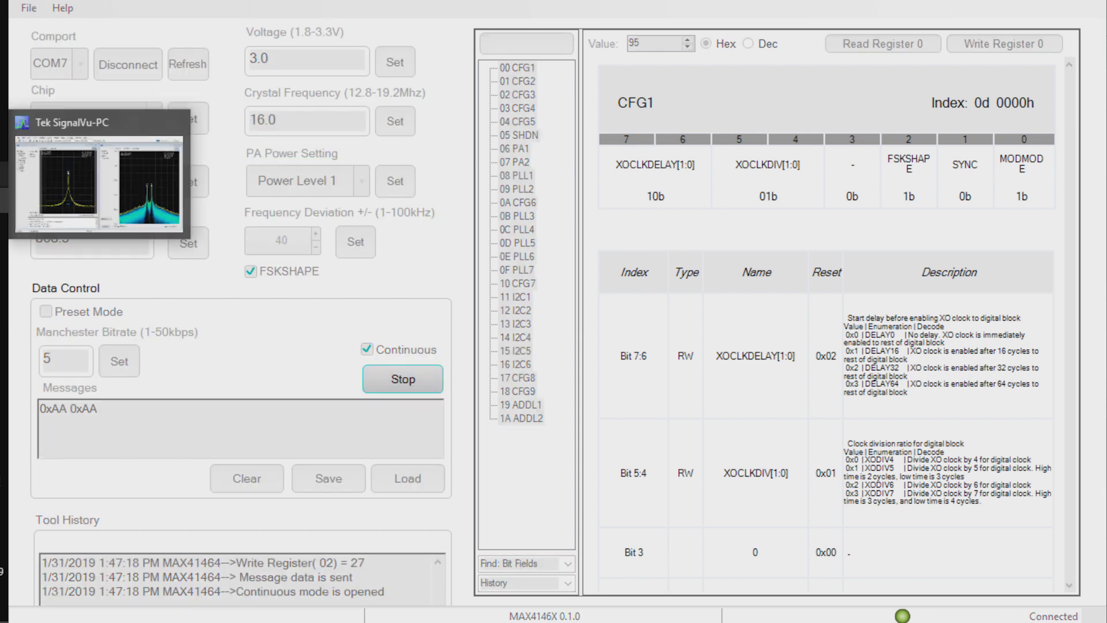
{"action": "left_click", "coordinate": [4, 174]}
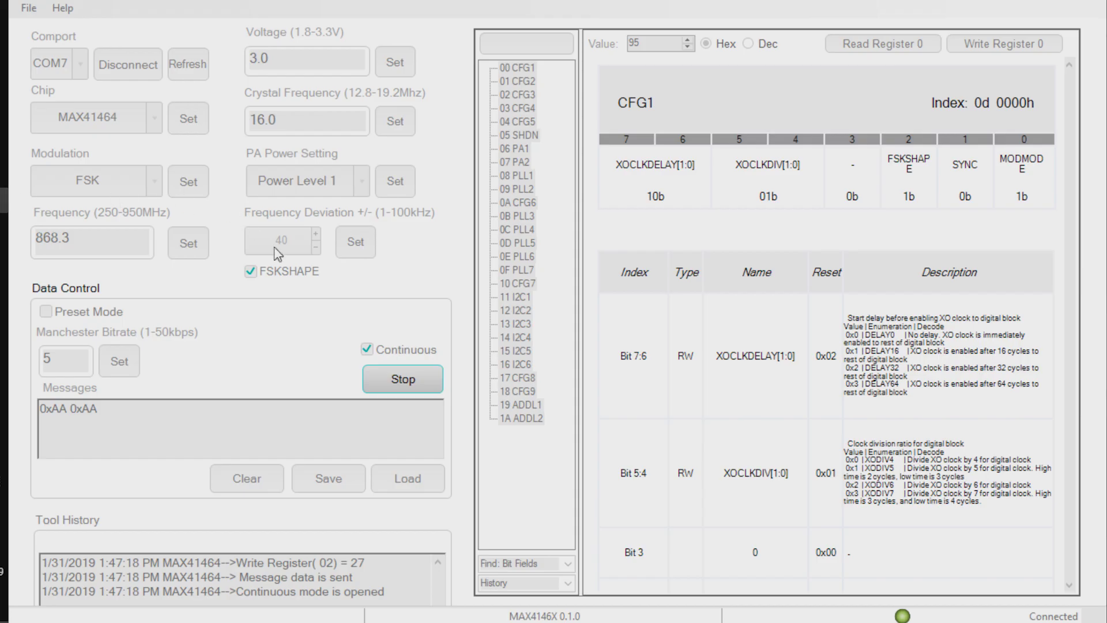
Stop transmission, apply PA Power Level 8, and restart continuous data sending
{"action": "left_click", "coordinate": [403, 379]}
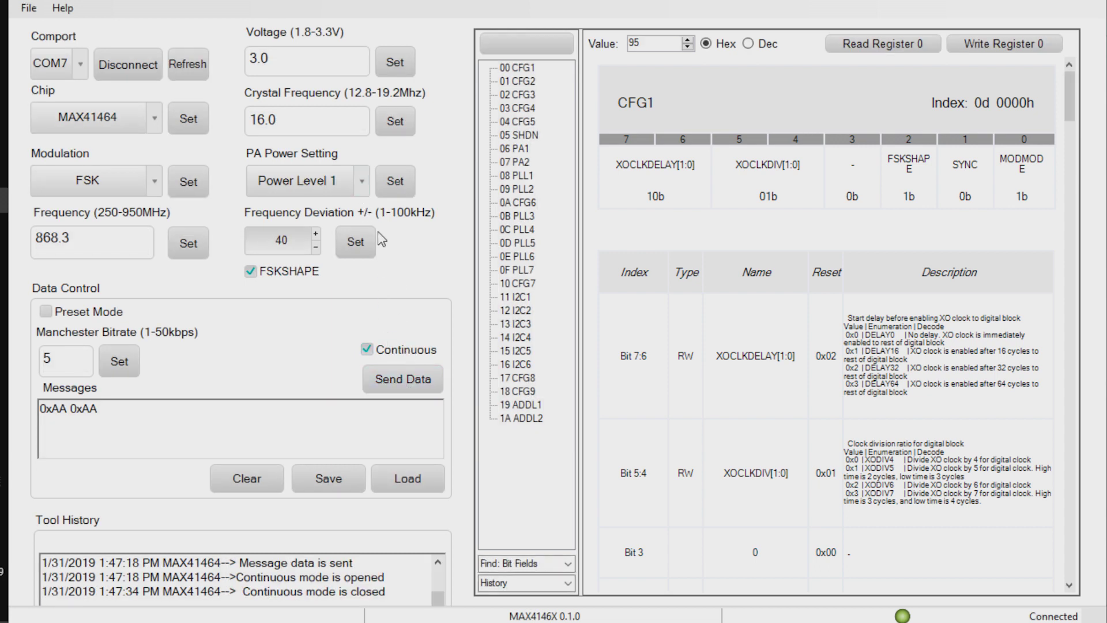
{"action": "left_click", "coordinate": [362, 195]}
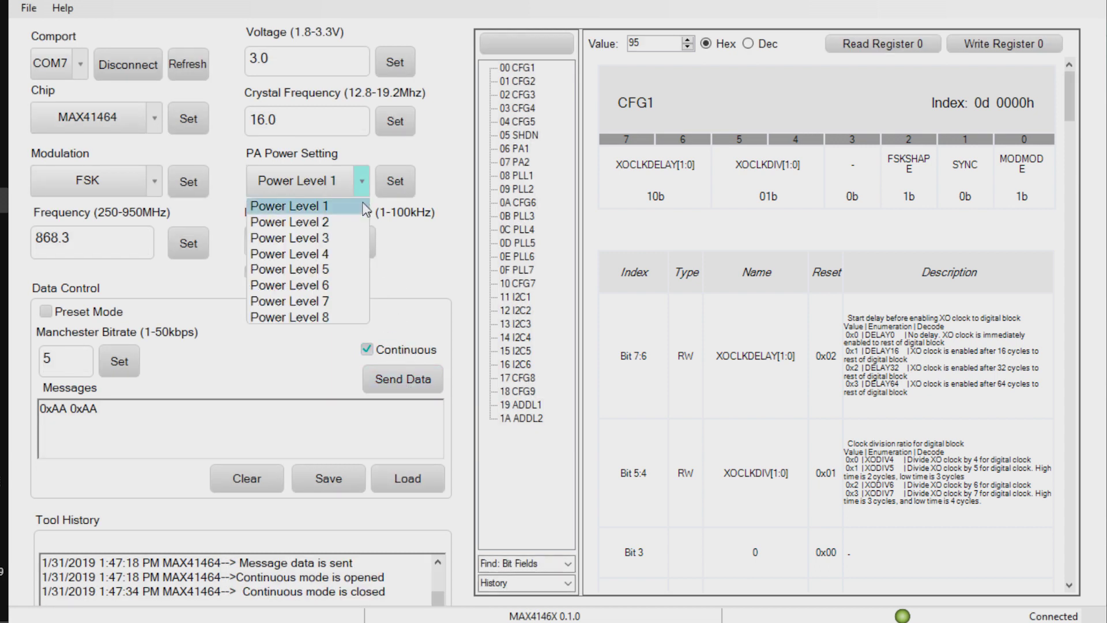
{"action": "left_click", "coordinate": [332, 317]}
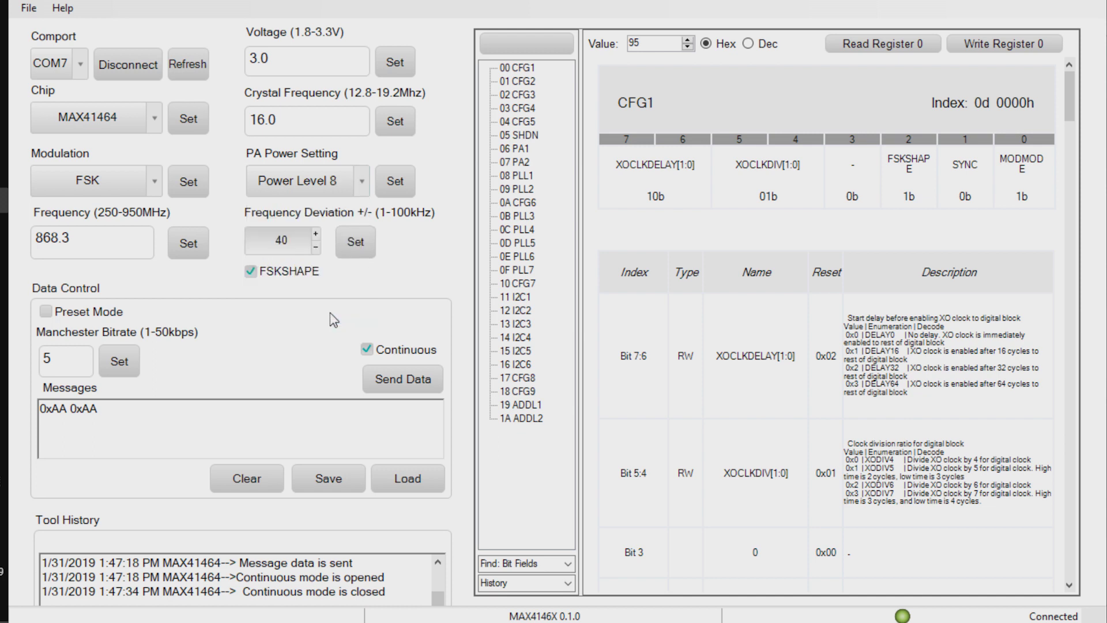
{"action": "left_click", "coordinate": [393, 183]}
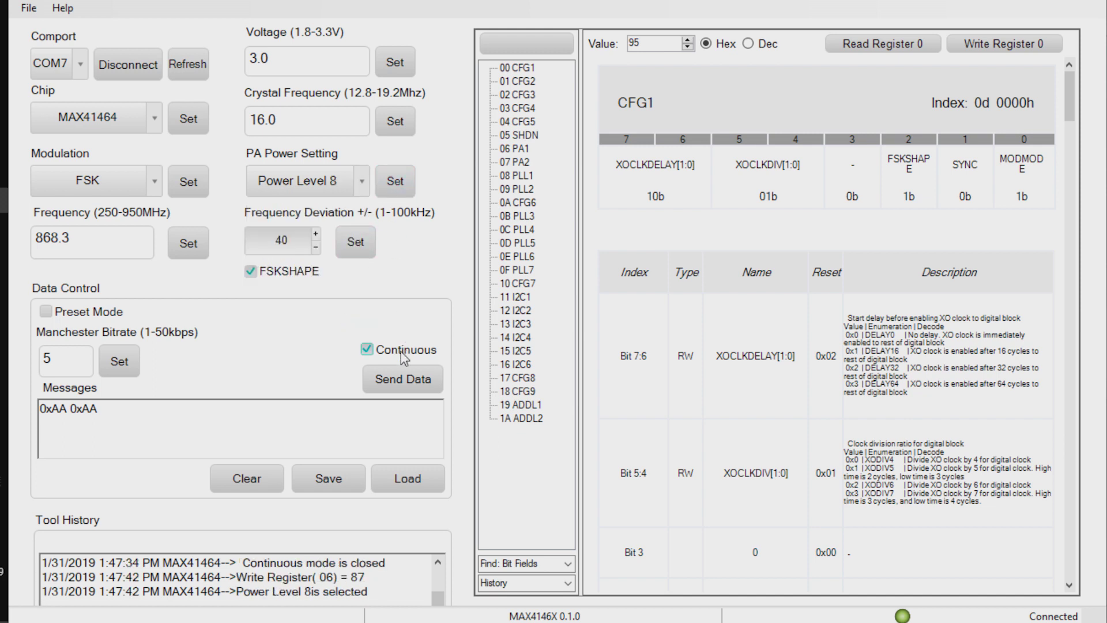
{"action": "left_click", "coordinate": [403, 379]}
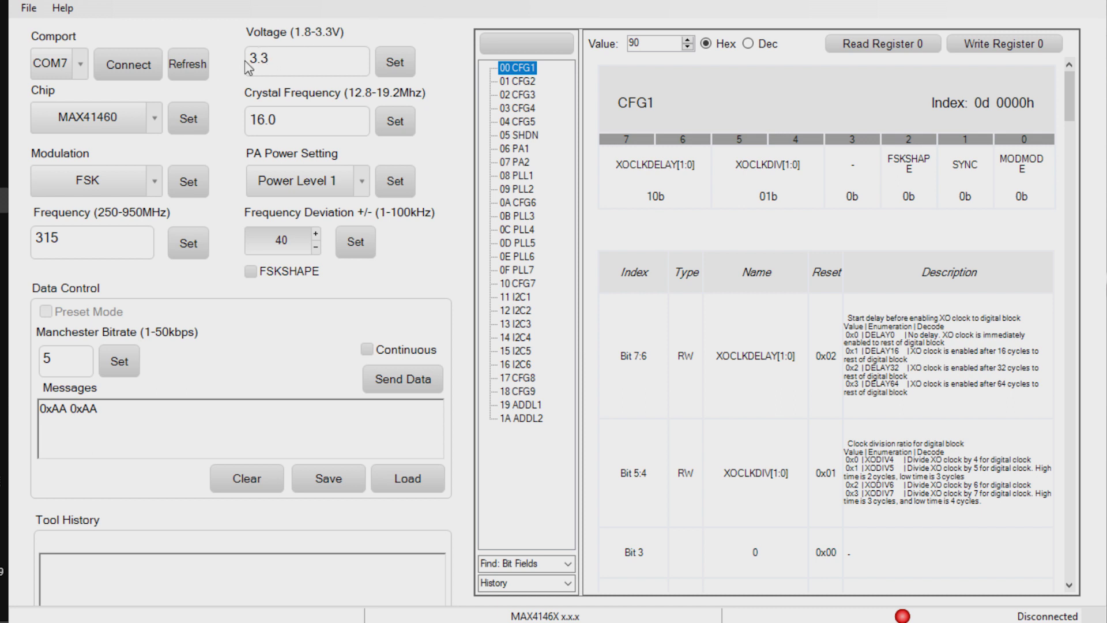
Connect to the board on COM7 and bring up the chip model list
{"action": "left_click", "coordinate": [131, 68]}
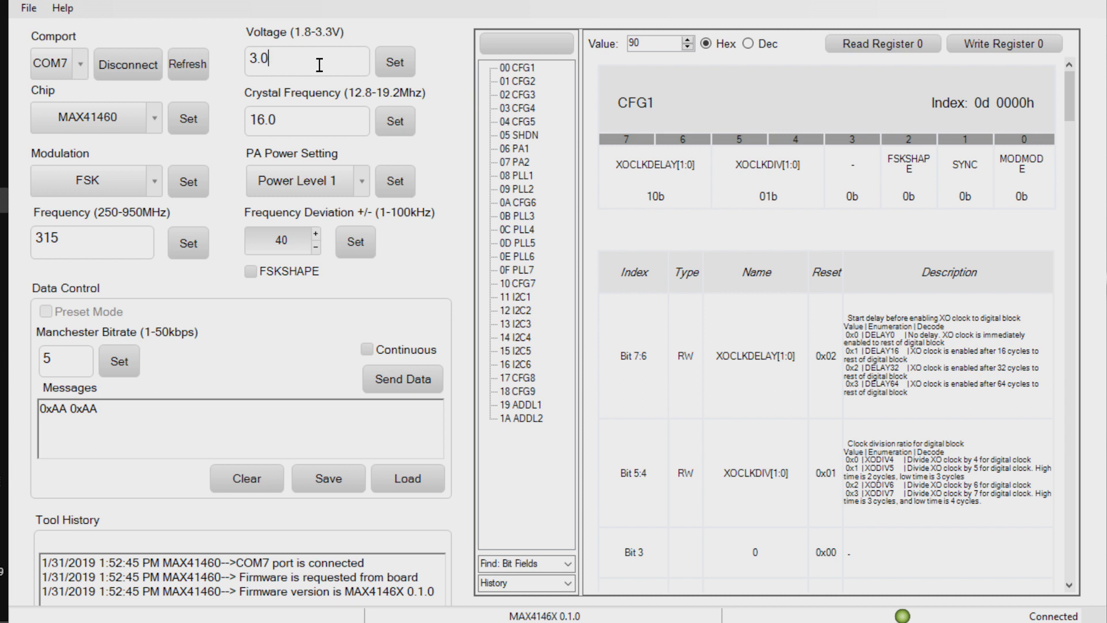
{"action": "left_click", "coordinate": [155, 118]}
Apply MAX41464 as the chip and the 5 kbps bitrate, then start continuous transmission
{"action": "left_click", "coordinate": [115, 199]}
{"action": "left_click", "coordinate": [188, 118]}
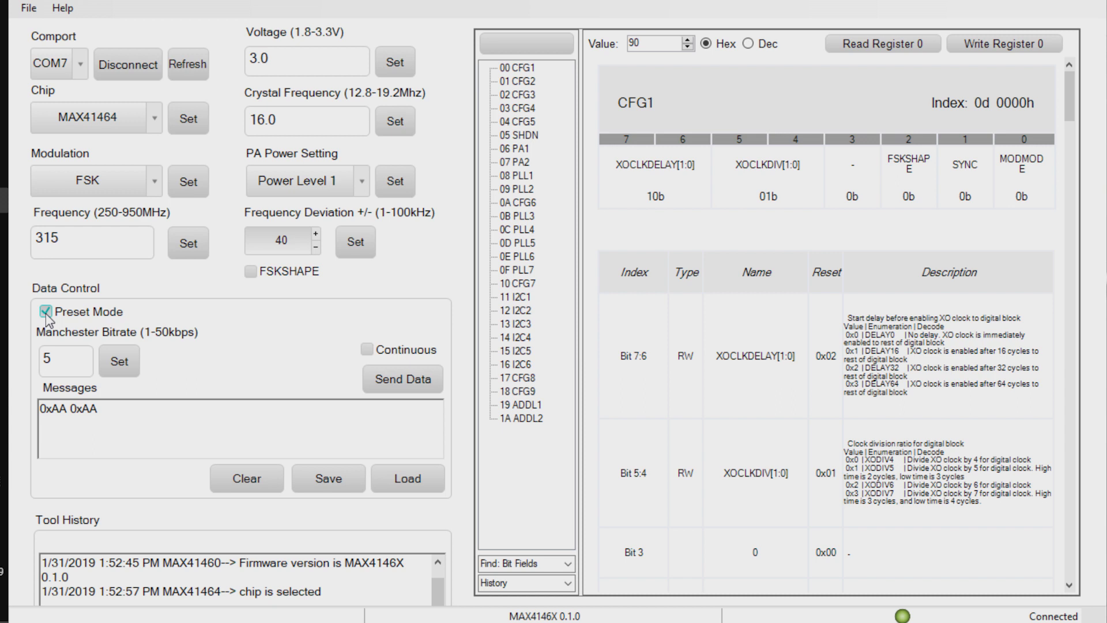
{"action": "left_click", "coordinate": [120, 362]}
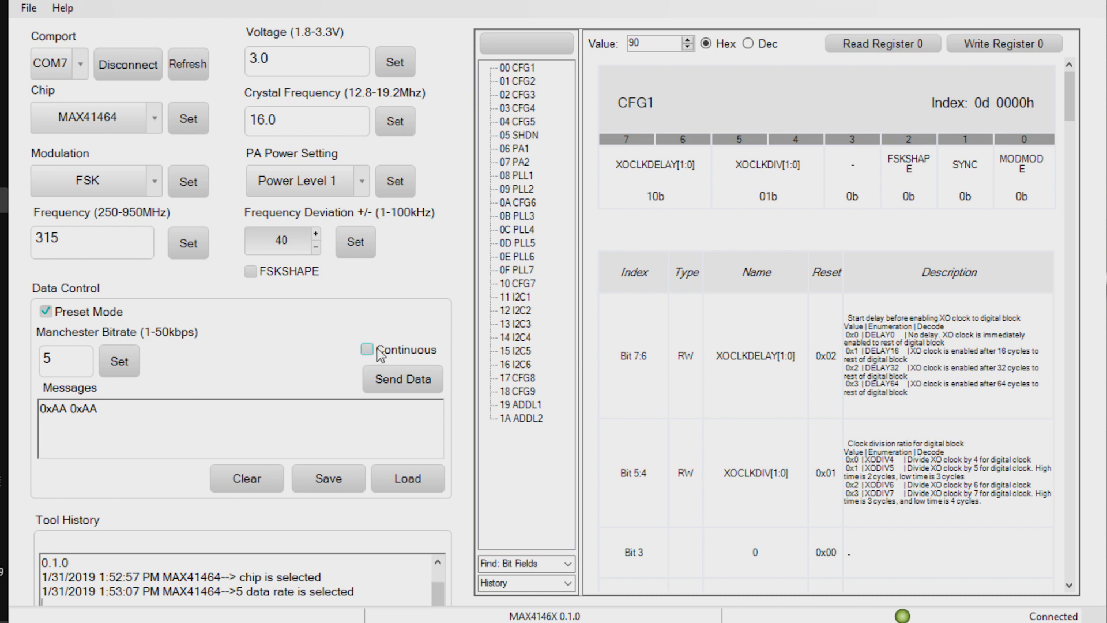
{"action": "left_click", "coordinate": [409, 383]}
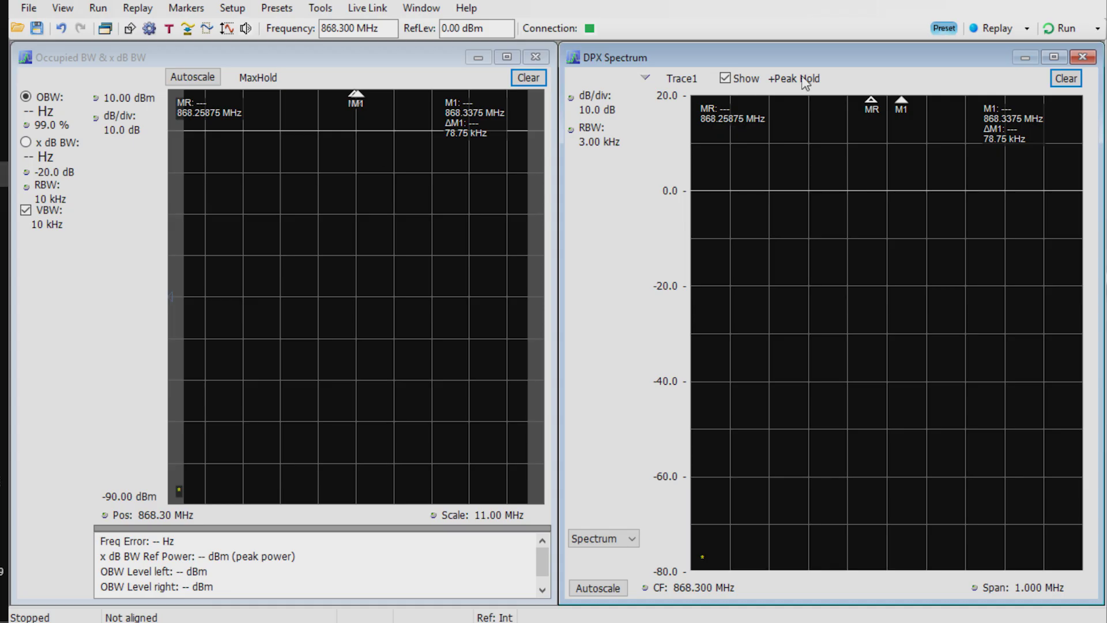
Resume SignalVu-PC acquisition to display the live 868.3 MHz two-tone FSK signal
{"action": "left_click", "coordinate": [1057, 26]}
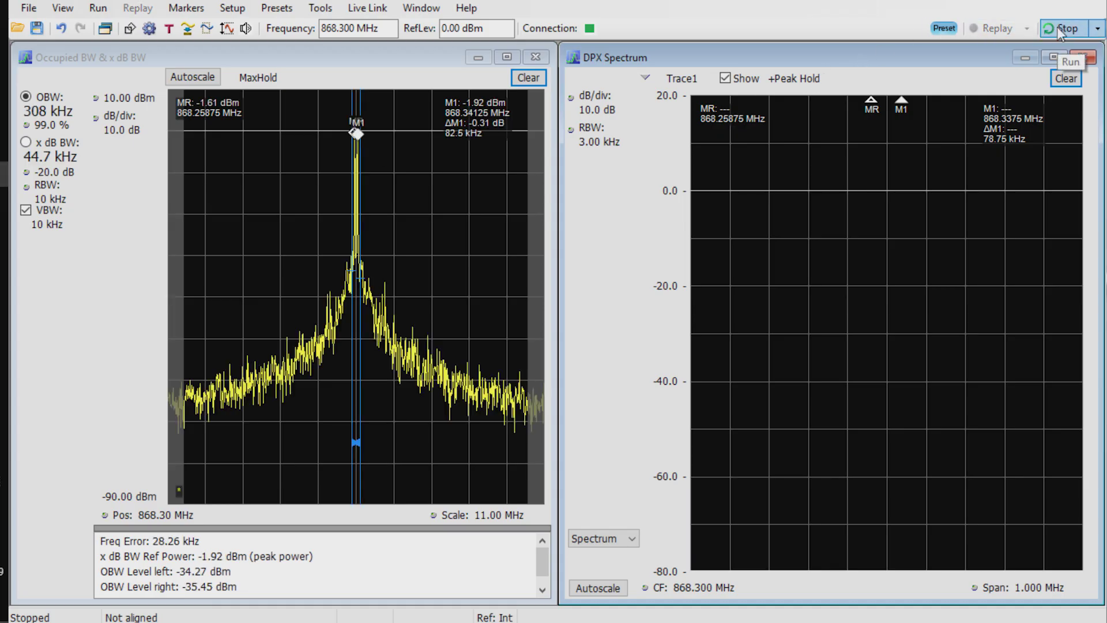